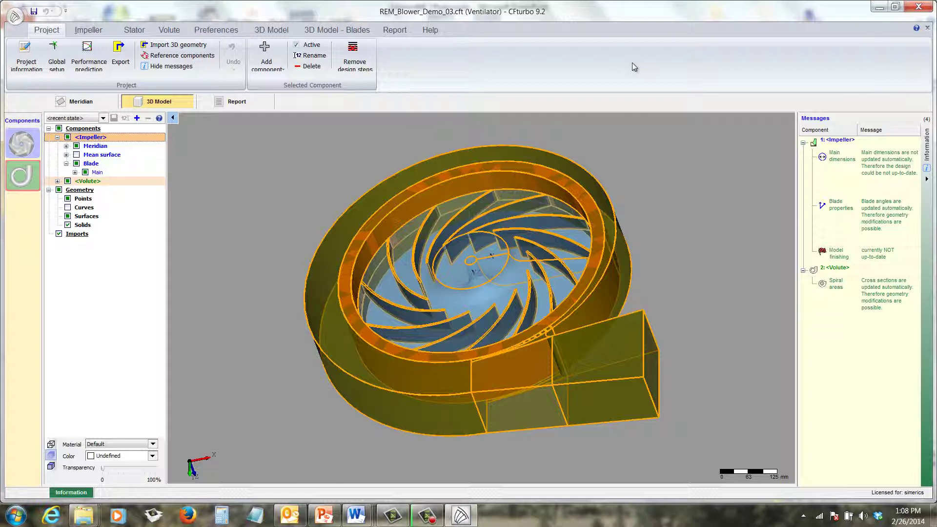
Review the project's design point, fluid and inflow values in the global setup.
{"action": "left_click", "coordinate": [58, 60]}
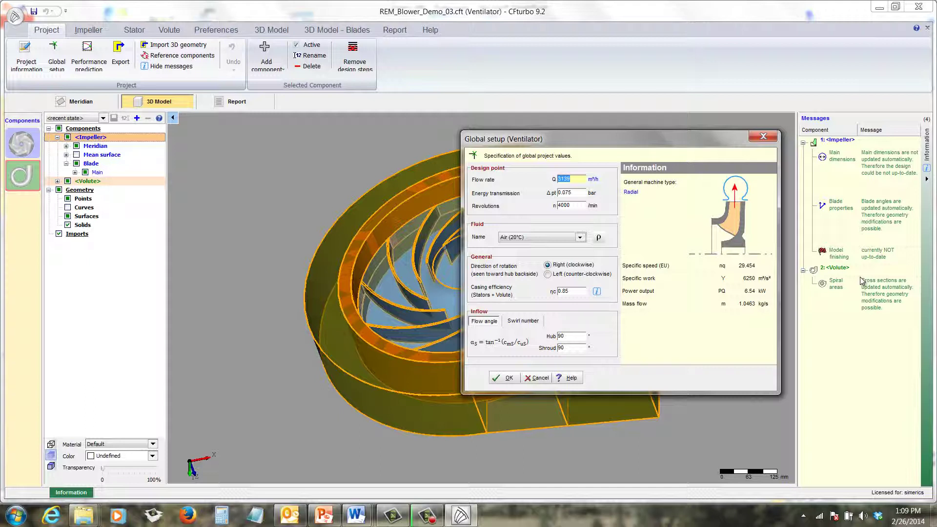
{"action": "key", "text": "Return"}
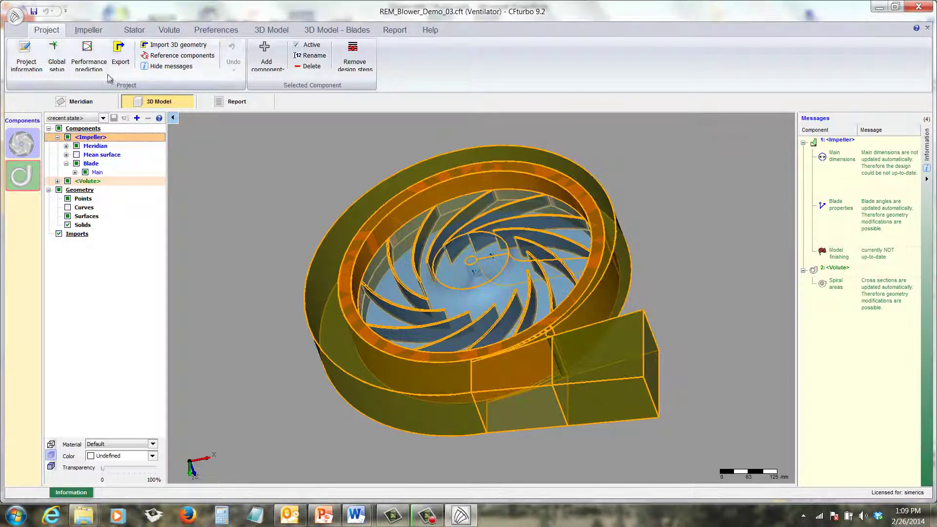
Run the impeller's model finishing with solid trimming and manual update mode.
{"action": "left_click", "coordinate": [88, 30]}
{"action": "left_click", "coordinate": [282, 66]}
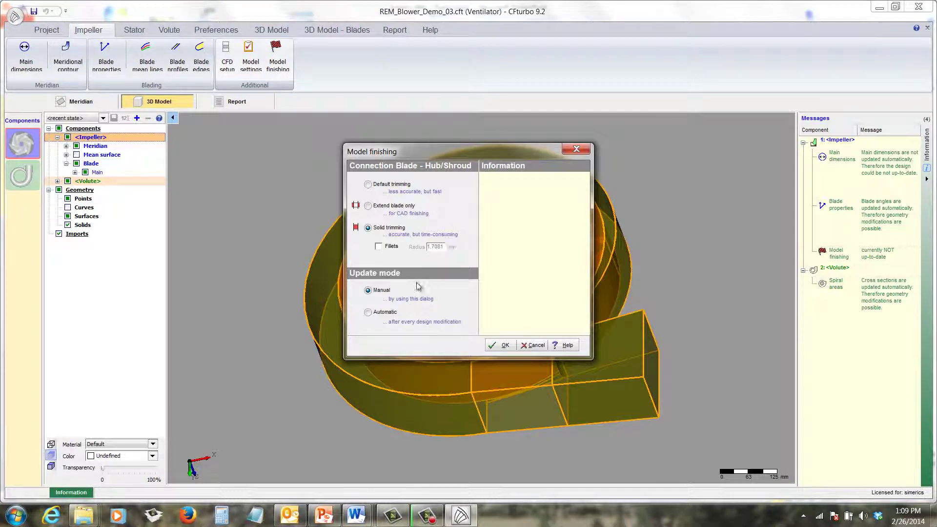
{"action": "left_click", "coordinate": [504, 346]}
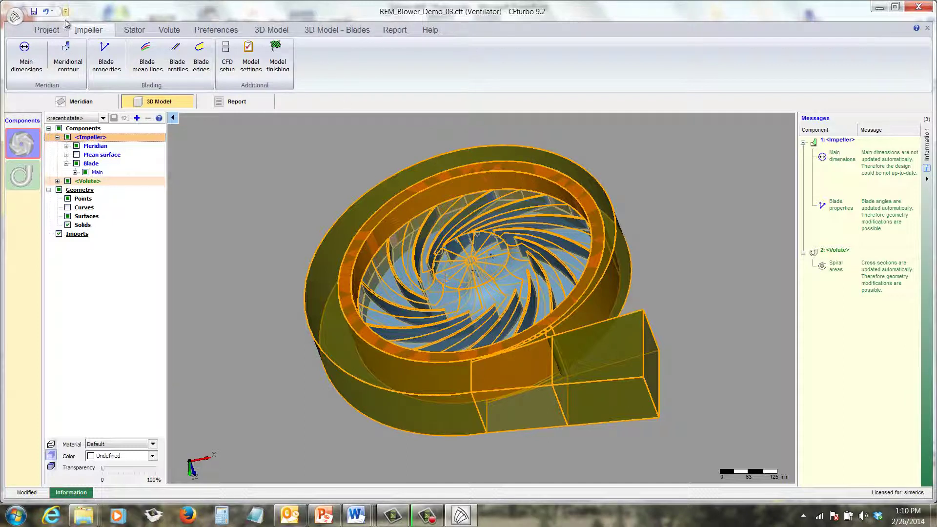
Set up a SimericsMP export that includes both the impeller and the volute.
{"action": "left_click", "coordinate": [52, 33]}
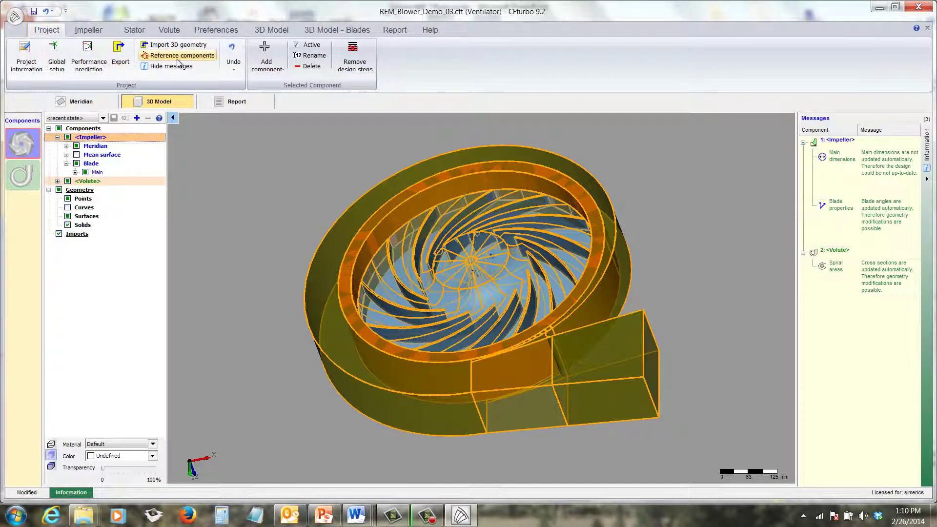
{"action": "left_click", "coordinate": [120, 54]}
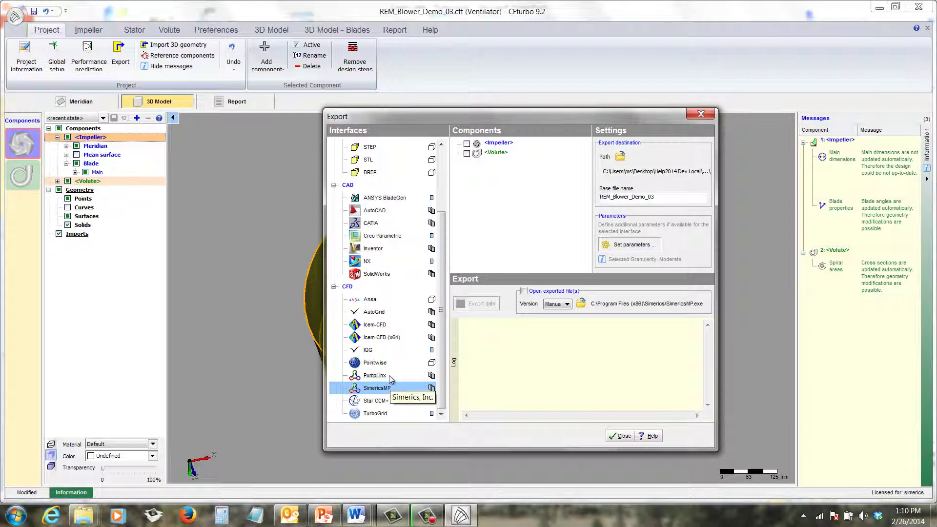
{"action": "left_click", "coordinate": [467, 145]}
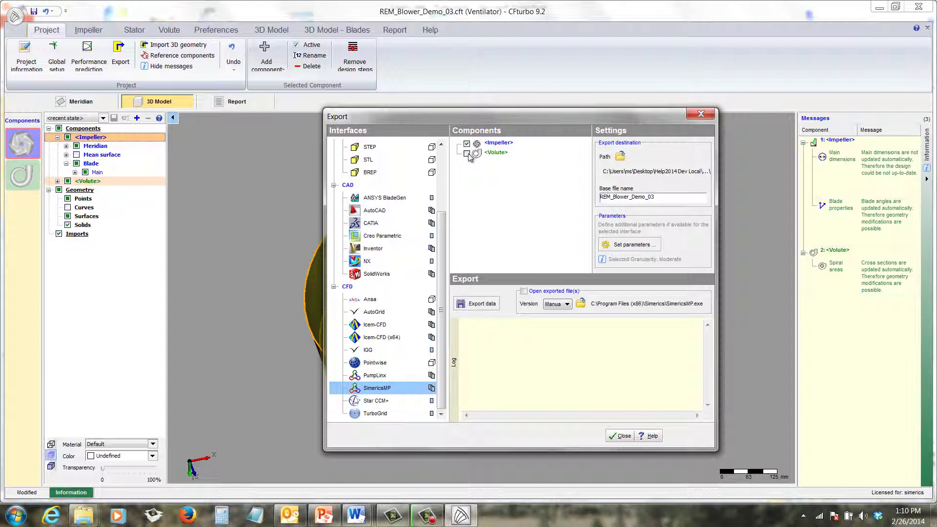
{"action": "left_click", "coordinate": [467, 153]}
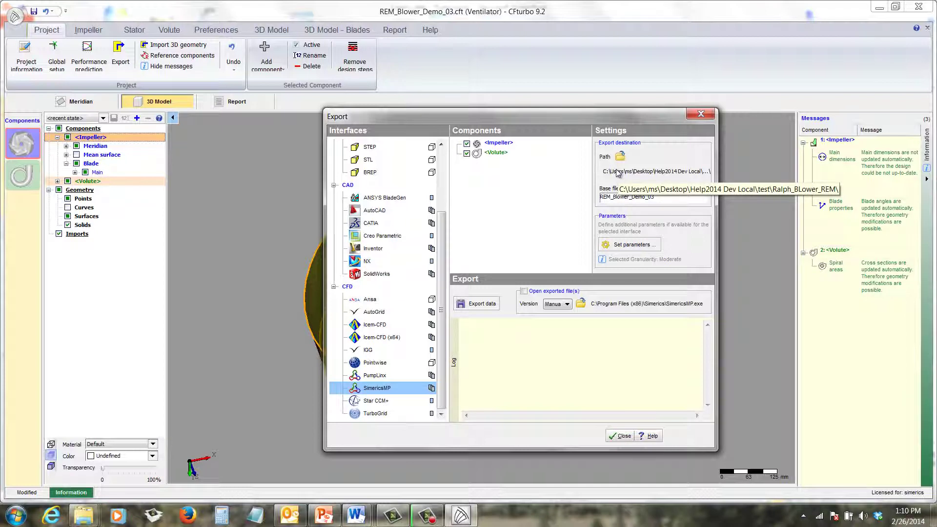
Set the export's base file name to REM_Blower_Demo_06 and export the data with the exported files opened in Simerics MP.
{"action": "left_click", "coordinate": [658, 197]}
{"action": "key", "text": "BackSpace"}
{"action": "type", "text": "6"}
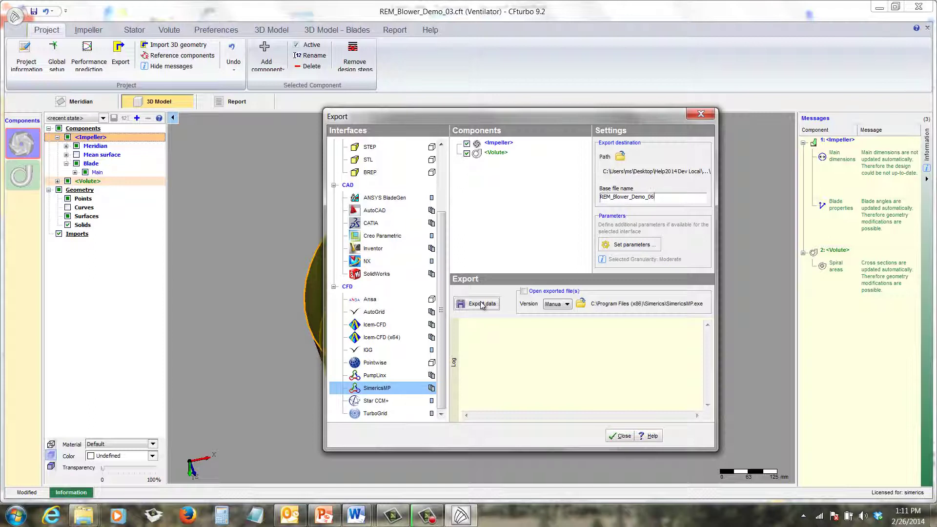
{"action": "left_click", "coordinate": [523, 292]}
{"action": "left_click", "coordinate": [492, 305]}
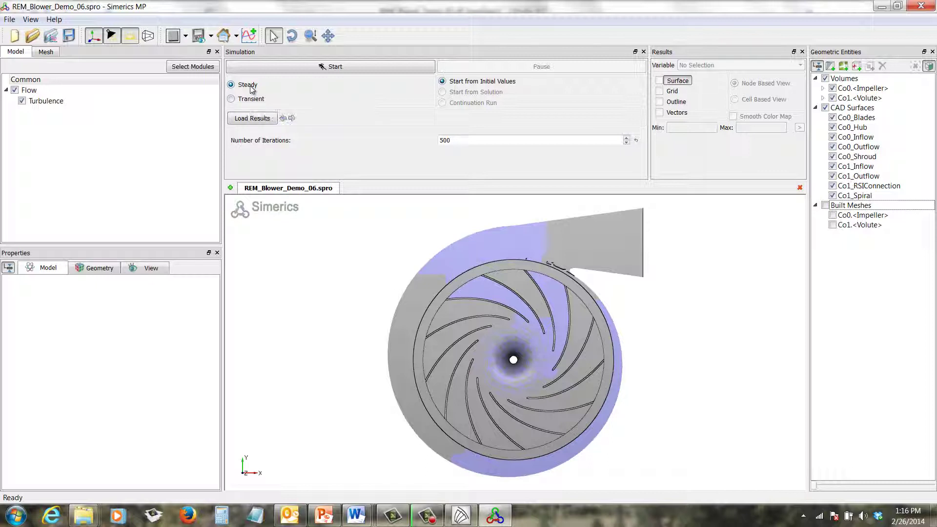
Inspect the noninertial frame settings of the impeller volume, including rotational direction, speed and axis.
{"action": "left_click", "coordinate": [859, 88]}
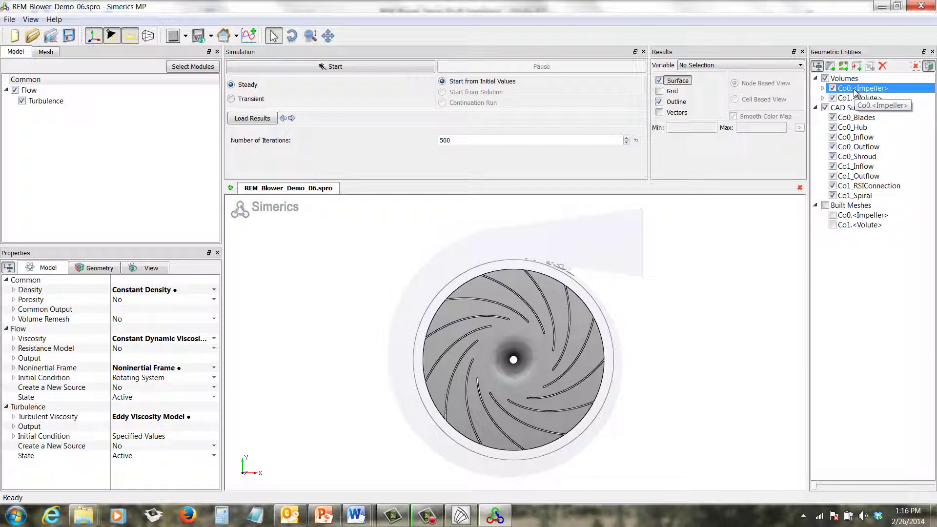
{"action": "left_click", "coordinate": [13, 368]}
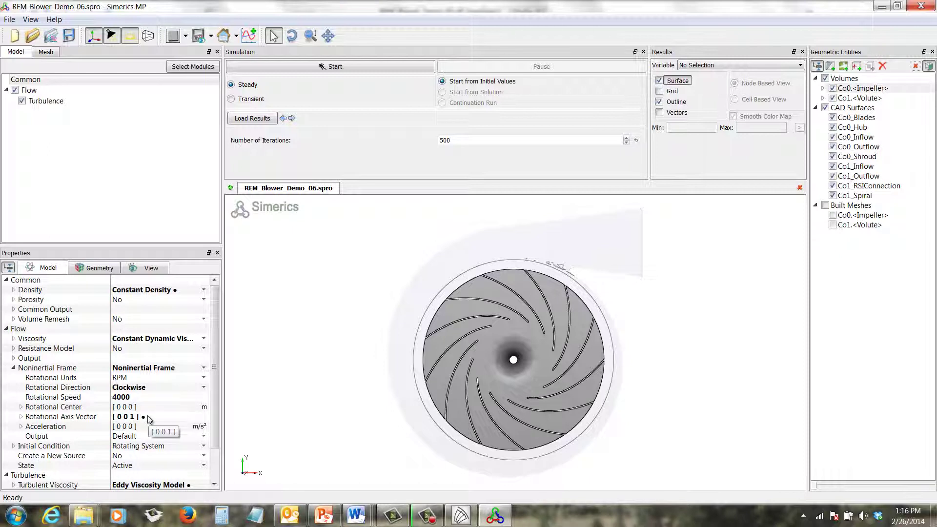
Enable the Power output for the impeller's blade, hub and shroud boundaries together.
{"action": "left_click", "coordinate": [823, 88]}
{"action": "left_click", "coordinate": [871, 107]}
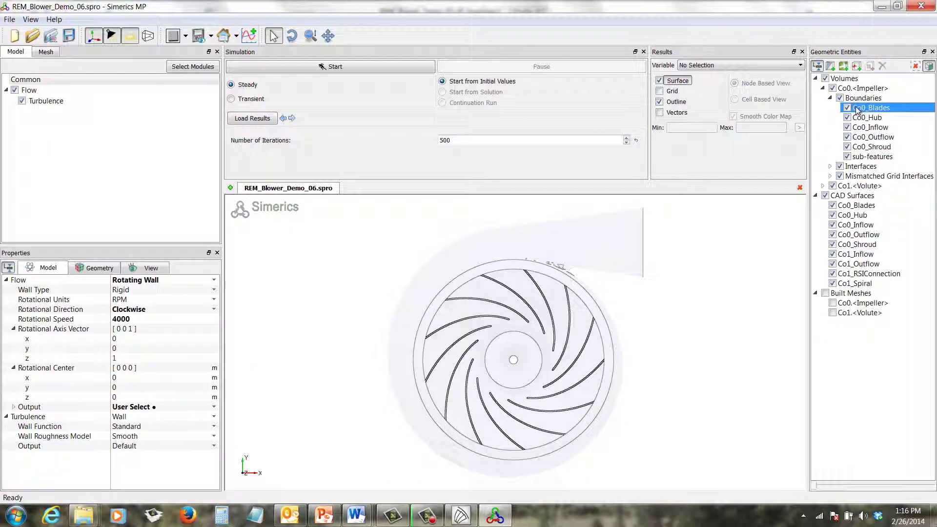
{"action": "left_click", "coordinate": [865, 118], "text": "ctrl"}
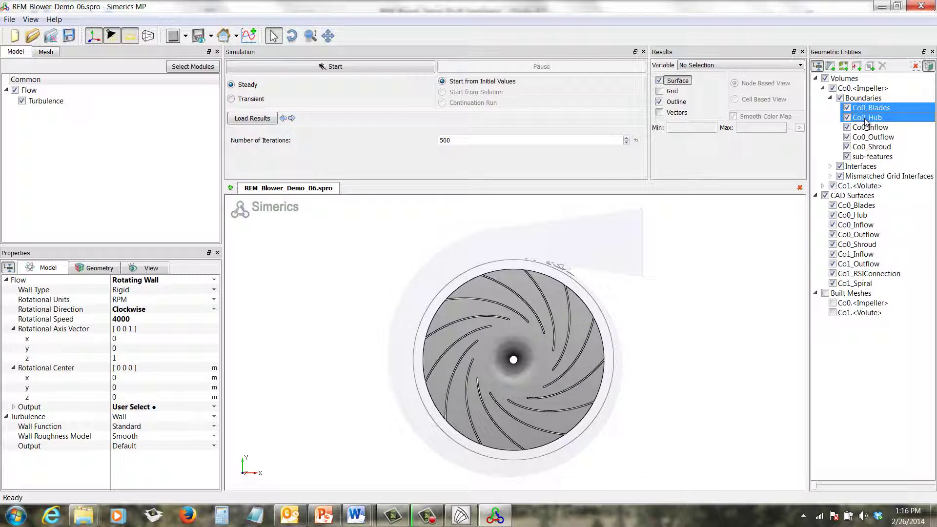
{"action": "left_click", "coordinate": [879, 147], "text": "ctrl"}
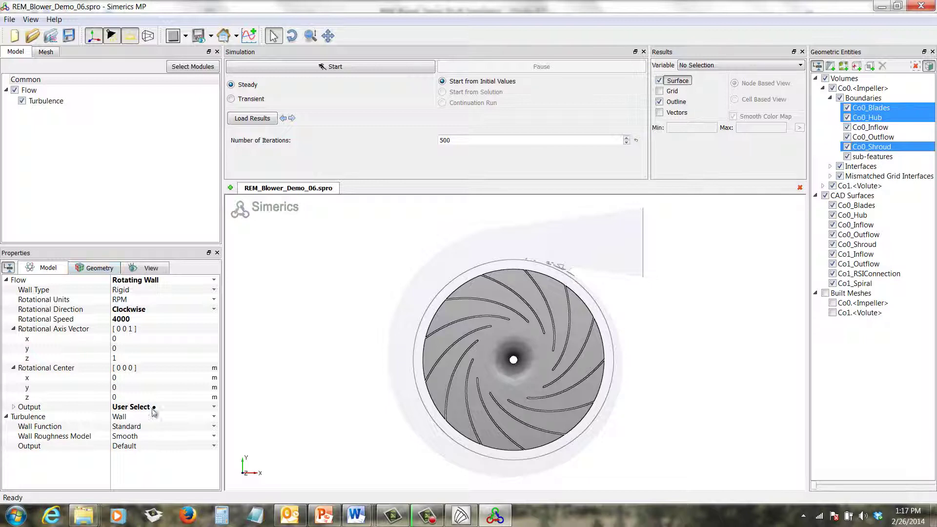
{"action": "left_click", "coordinate": [14, 407]}
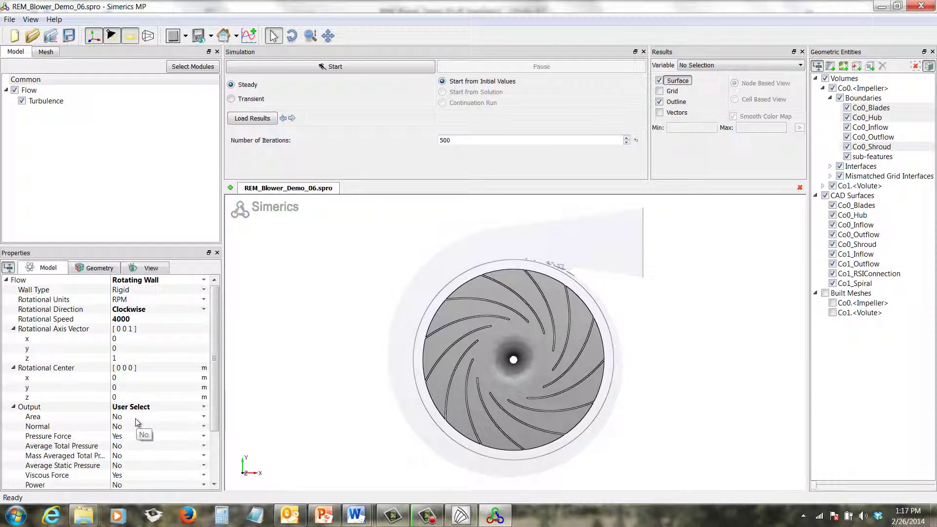
{"action": "scroll", "coordinate": [215, 418], "scroll_direction": "down", "scroll_amount": 2}
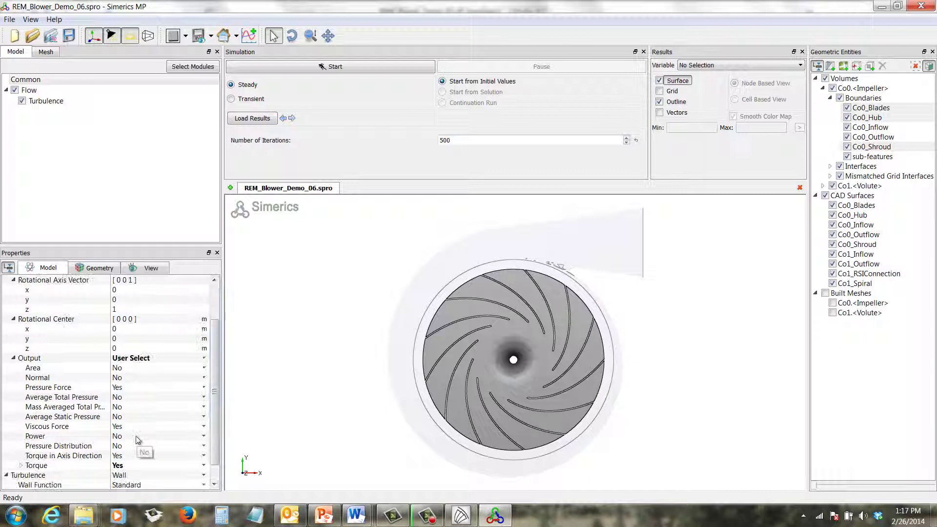
{"action": "left_click", "coordinate": [142, 436]}
{"action": "left_click", "coordinate": [181, 436]}
{"action": "left_click", "coordinate": [183, 455]}
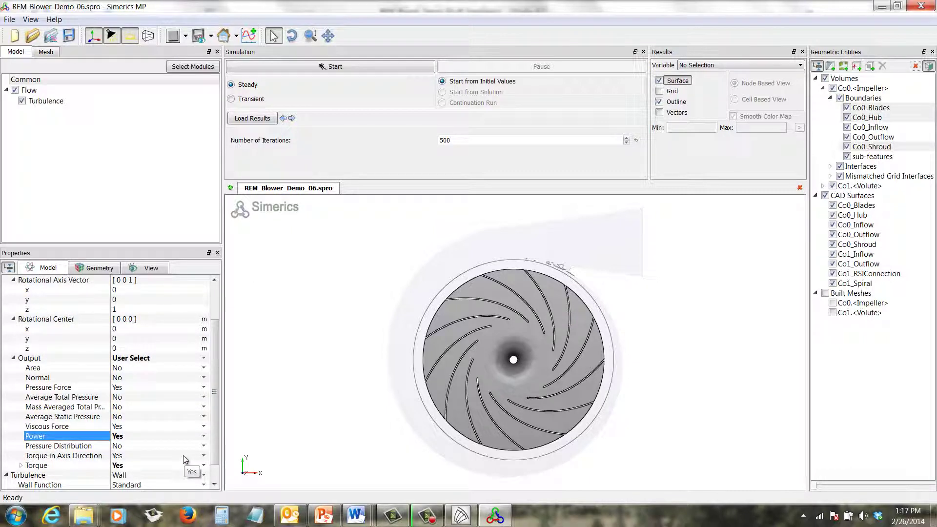
Review the flow conditions and outputs of the impeller inflow and outflow, the mismatched grid interface and the volute outflow.
{"action": "left_click", "coordinate": [870, 127]}
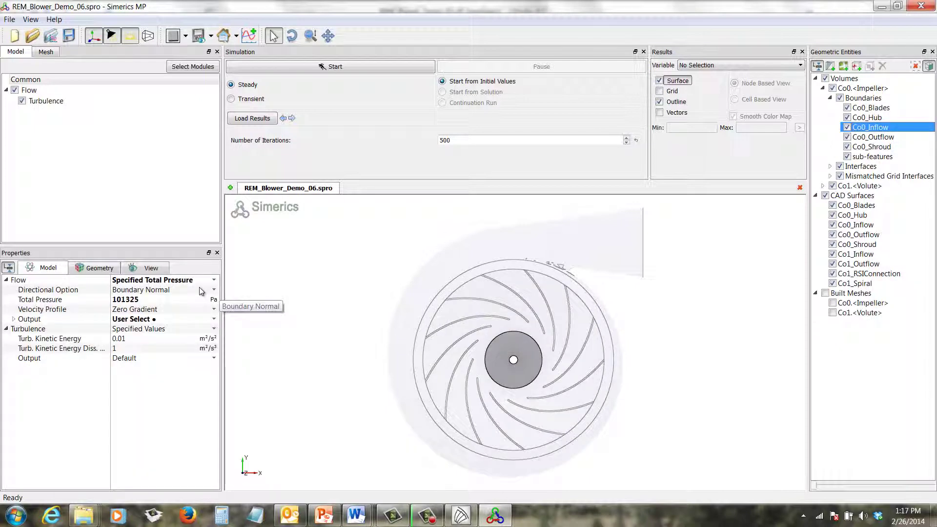
{"action": "left_click", "coordinate": [13, 319]}
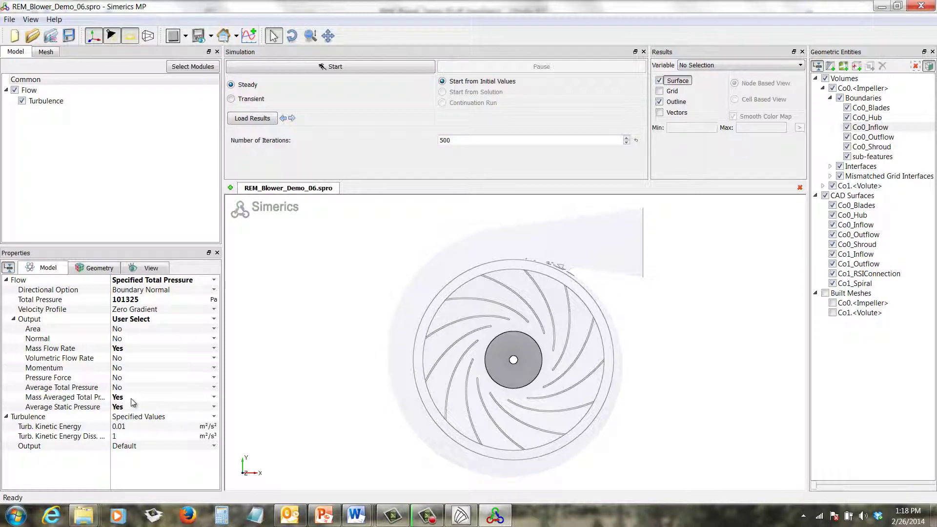
{"action": "left_click", "coordinate": [874, 137]}
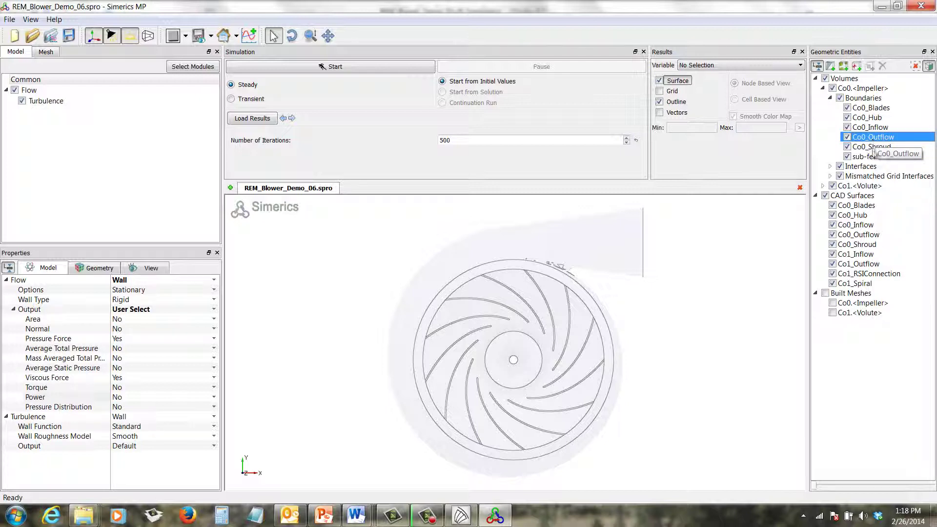
{"action": "double_click", "coordinate": [896, 176]}
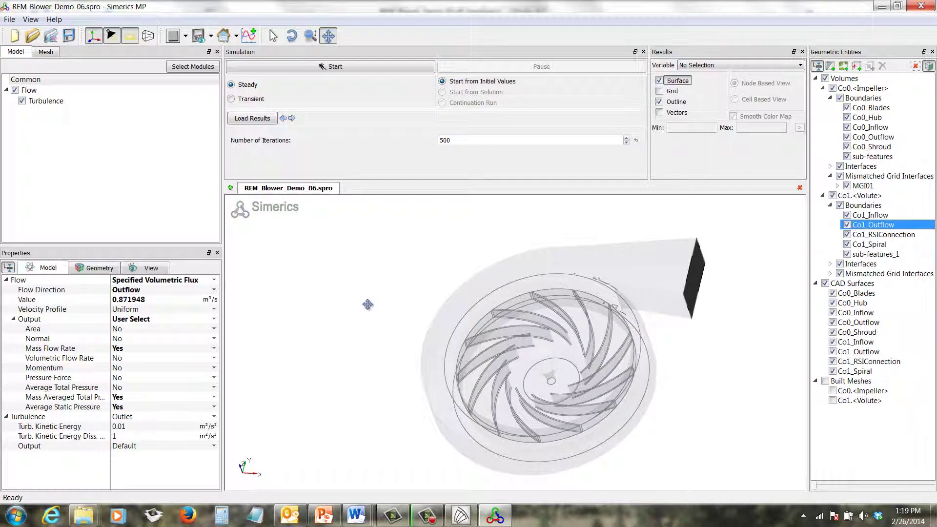
Start the steady-state blower simulation from initial values.
{"action": "left_click", "coordinate": [331, 67]}
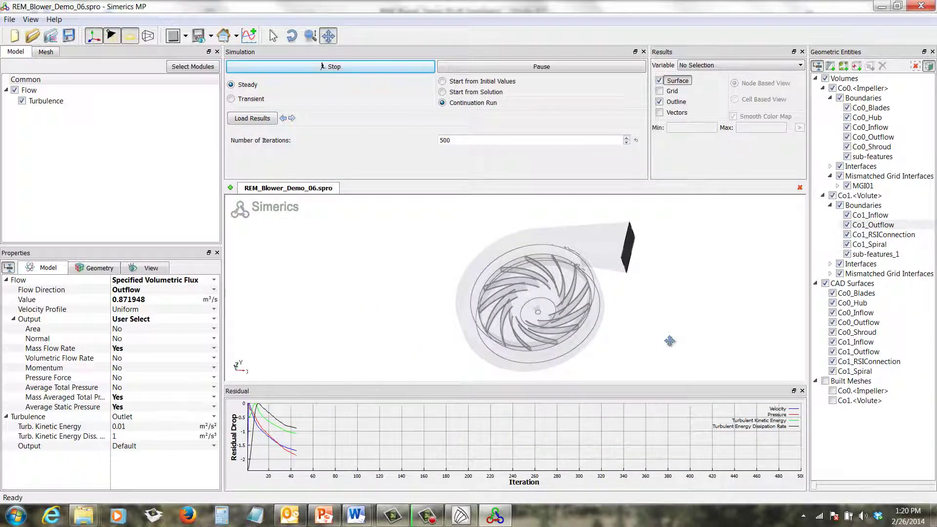